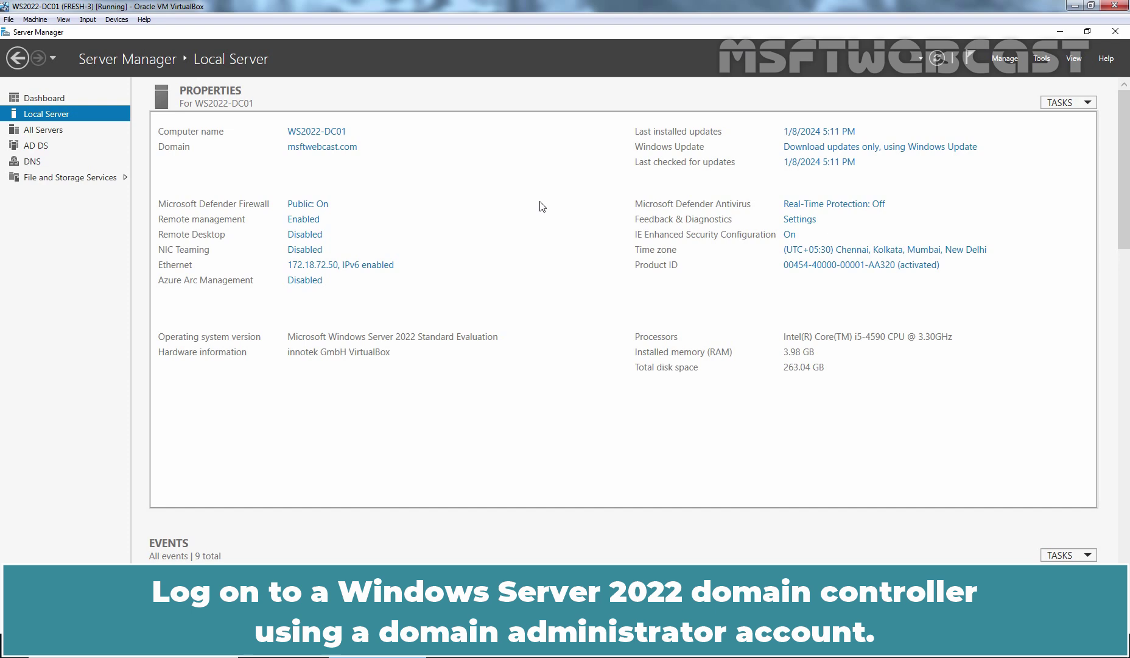
Open Group Policy Management and expand HR and HR-USERS to see U_Map Network Drive GPO linked.
click(1042, 61)
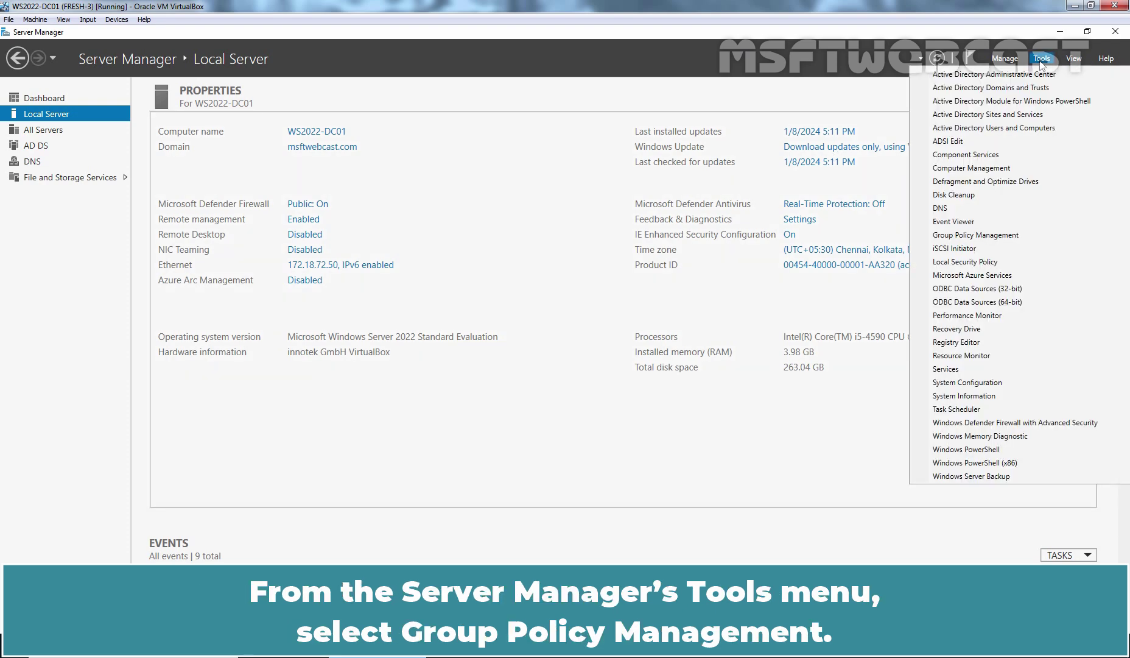
click(960, 240)
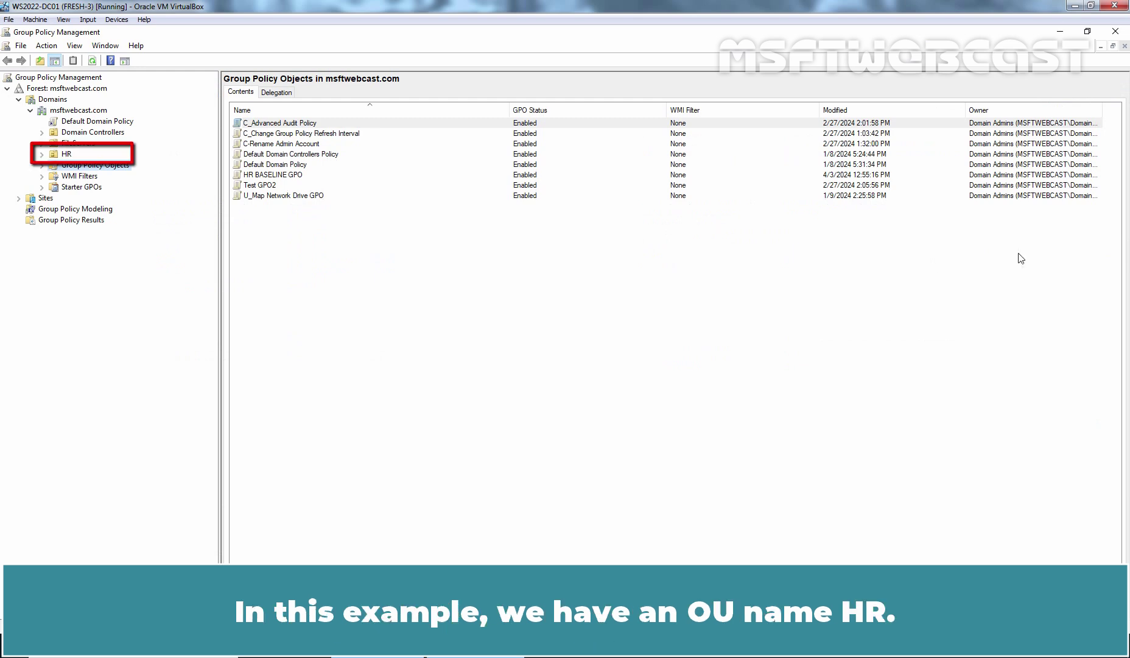
click(66, 154)
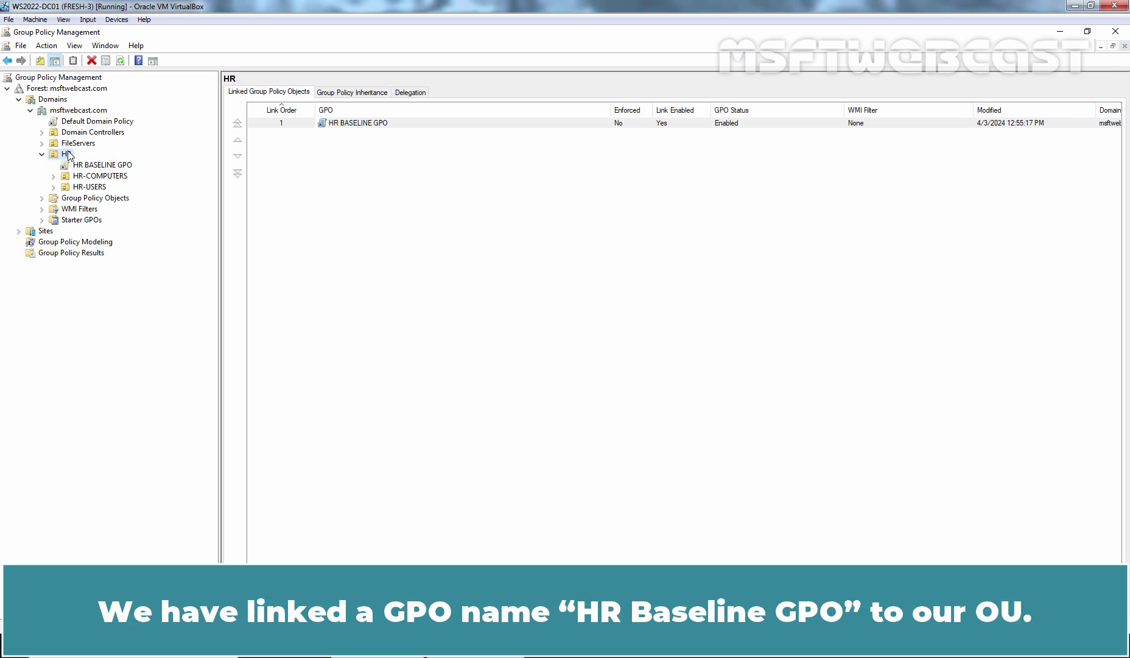
click(99, 167)
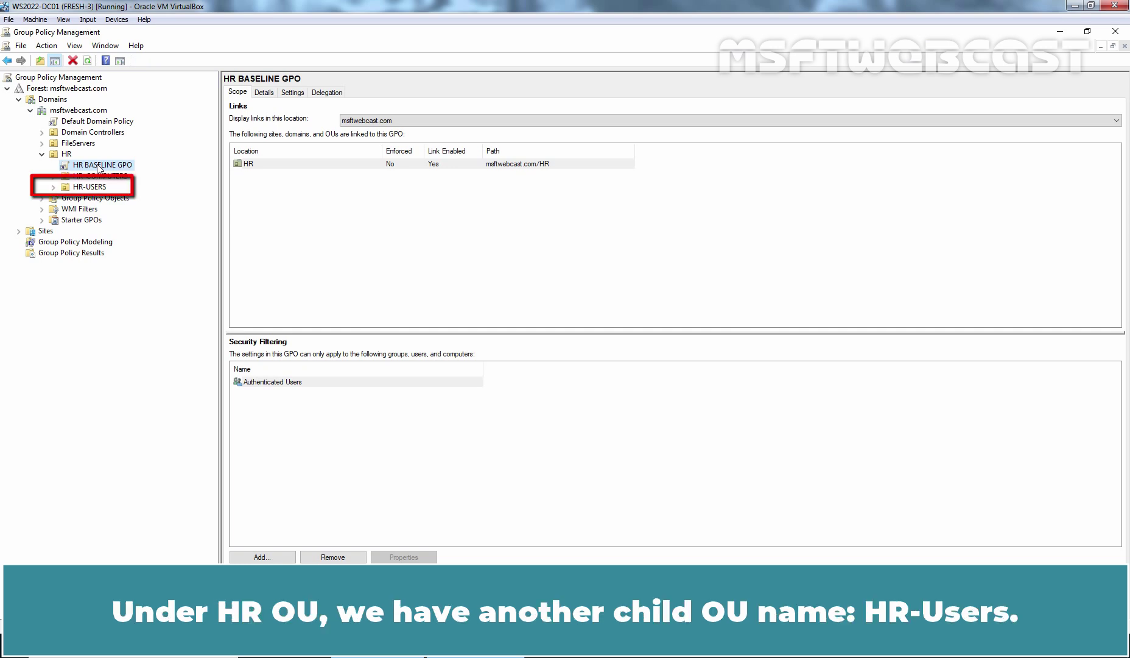
double_click(91, 187)
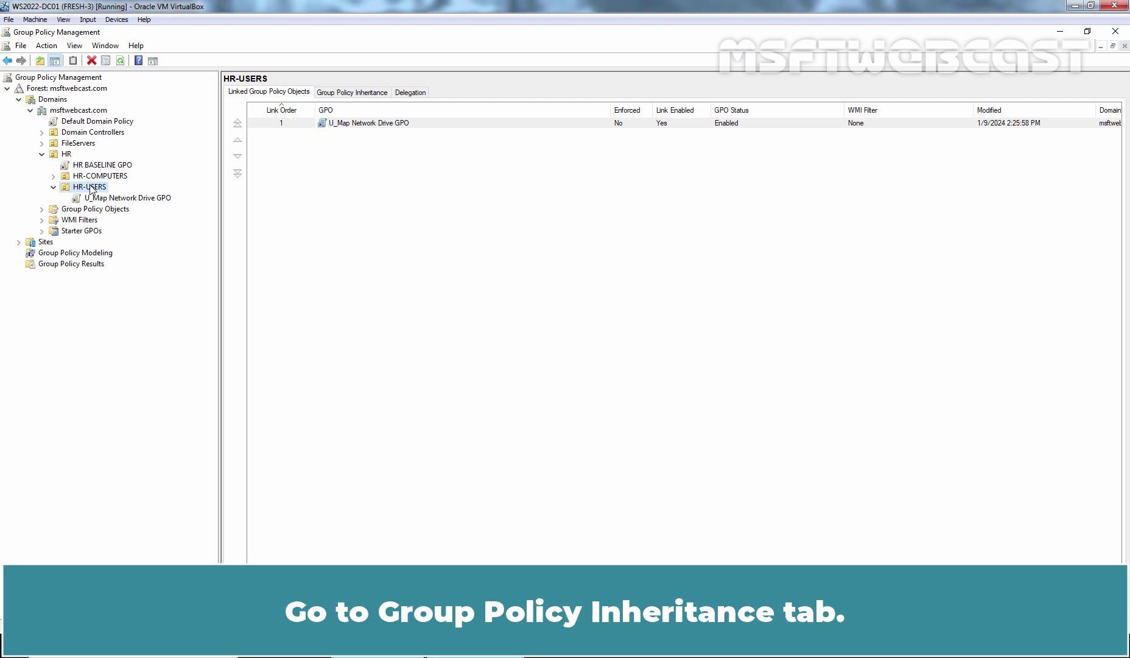
Show the Group Policy Inheritance tab for HR-USERS, listing its three applied GPOs.
click(344, 93)
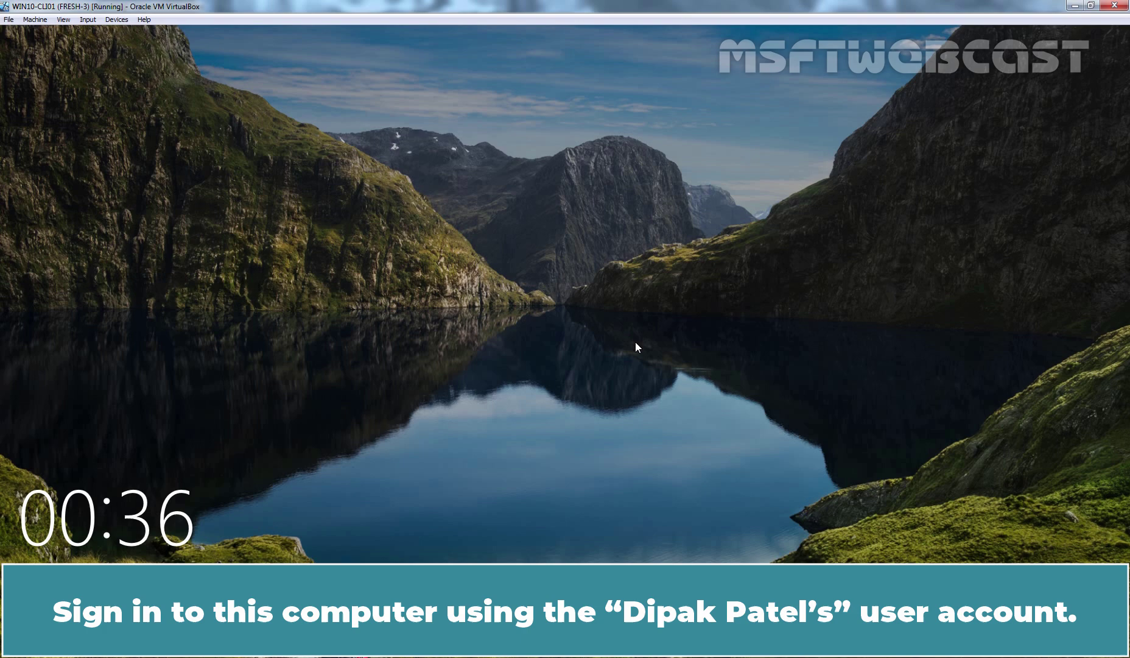
Sign in to the Windows 10 client with the user's password and open File Explorer showing HR Data (H:).
click(635, 342)
text(•••••••)
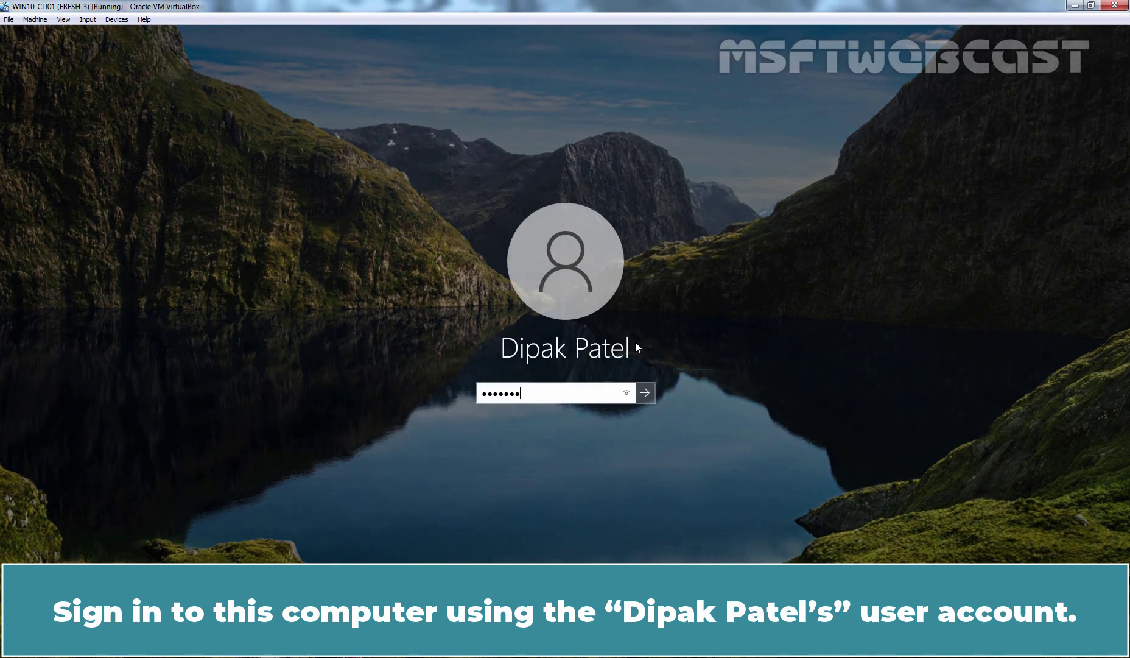
key(Return)
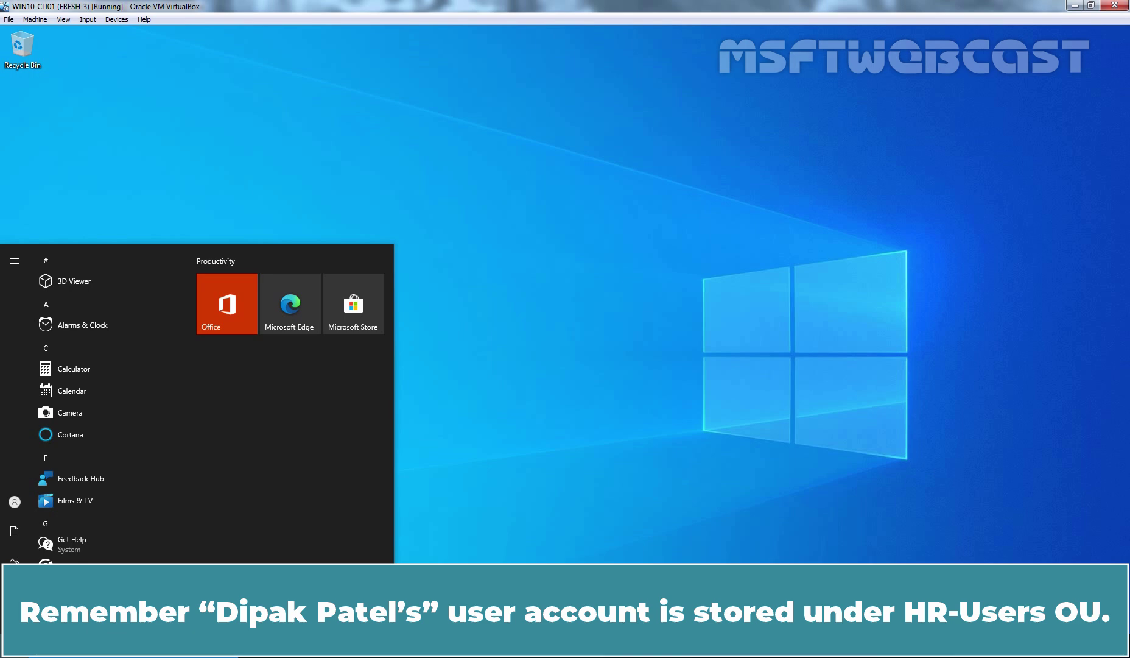
click(411, 491)
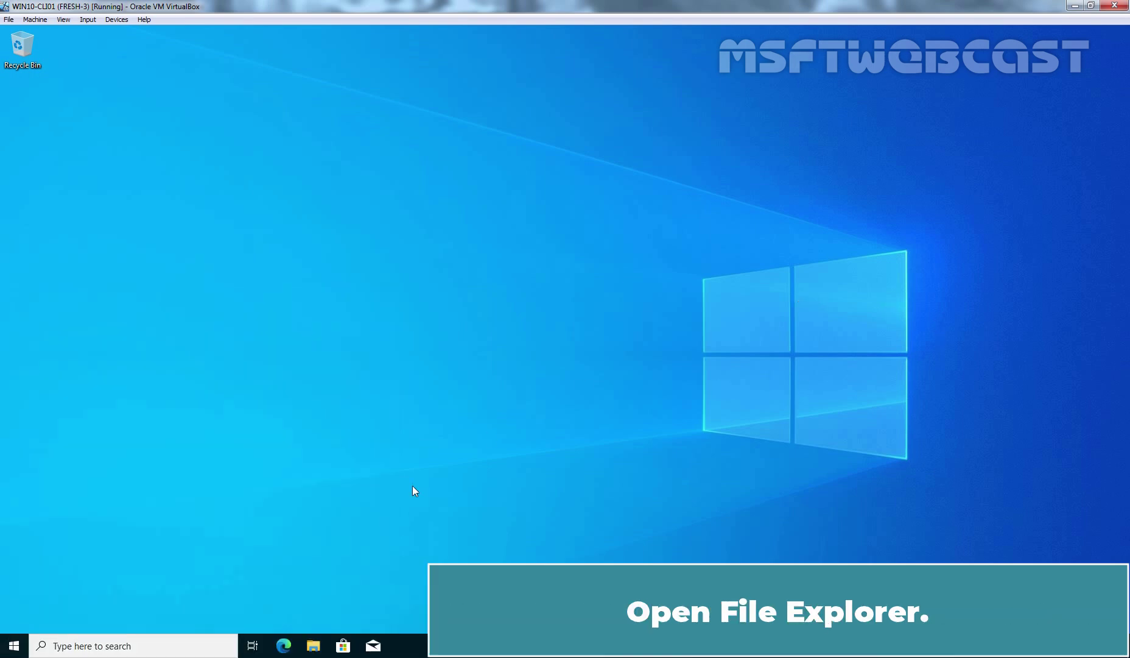
click(312, 646)
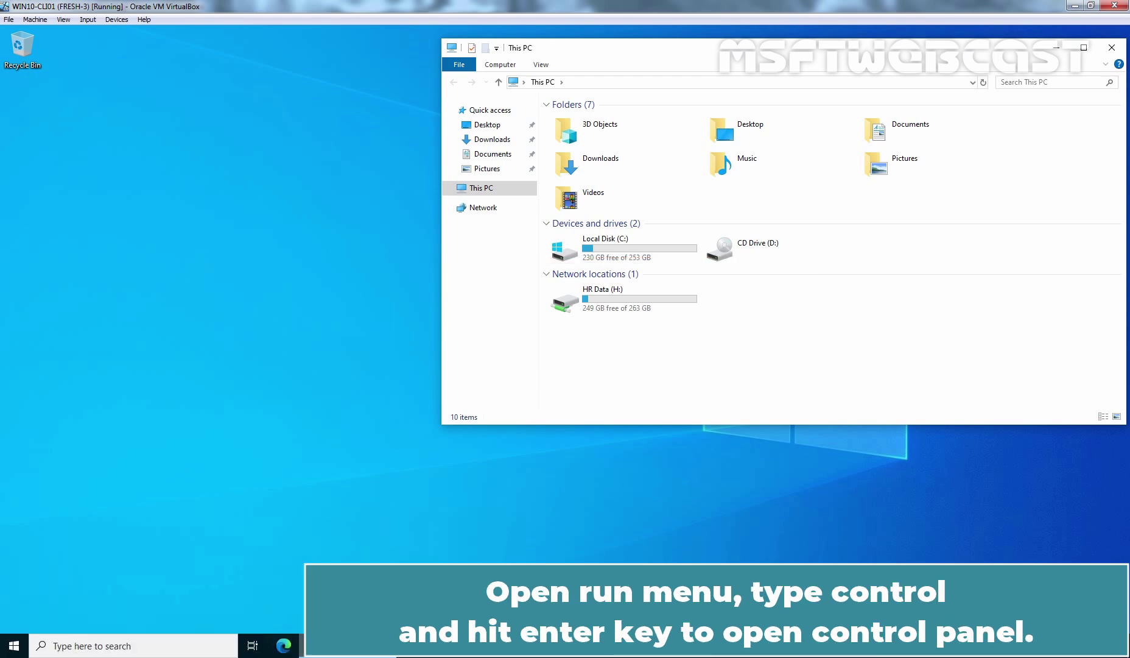
Try launching control from the Run box, which fails with a Restrictions error.
key(super+r)
text(control)
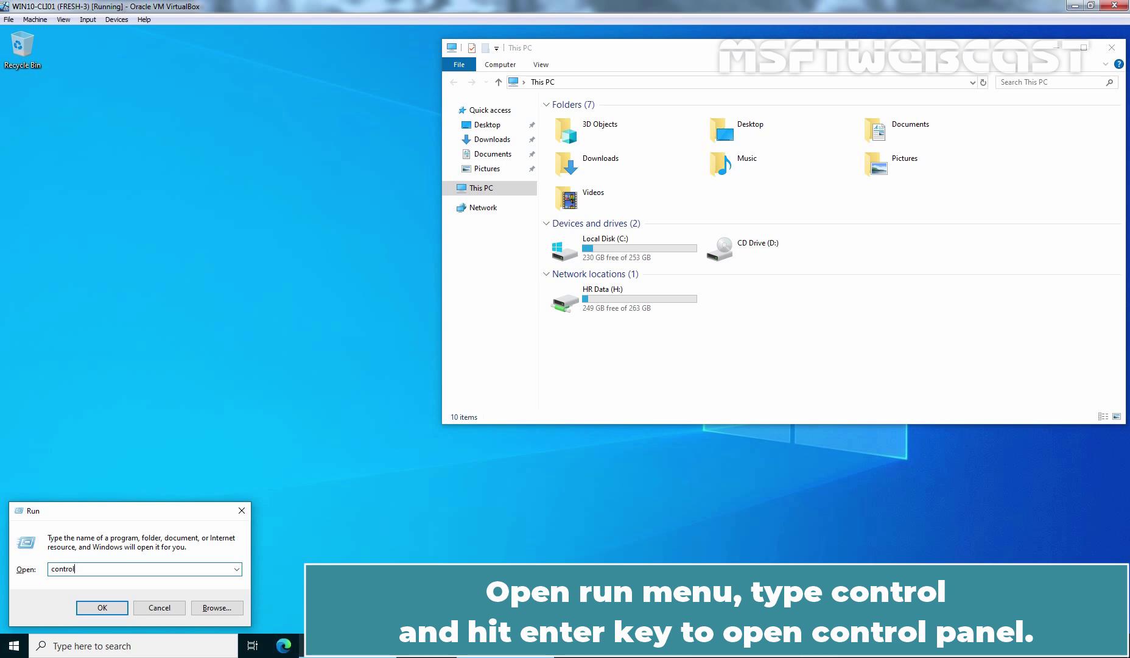
key(Return)
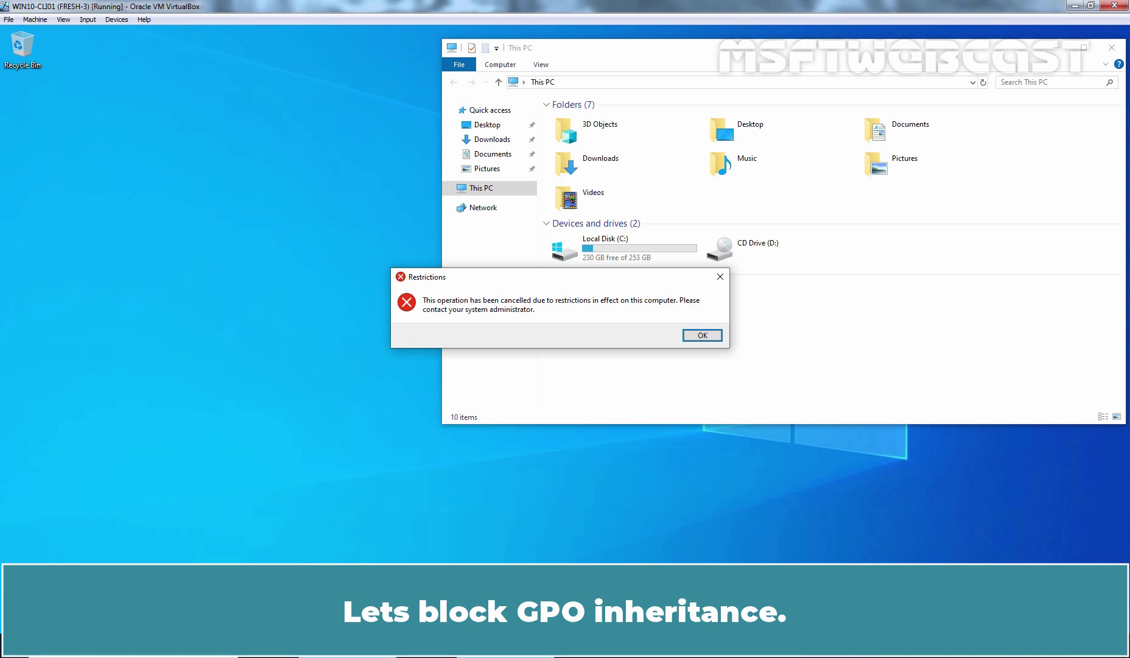
Dismiss the restrictions error and set Block Inheritance on the HR-USERS OU.
click(714, 336)
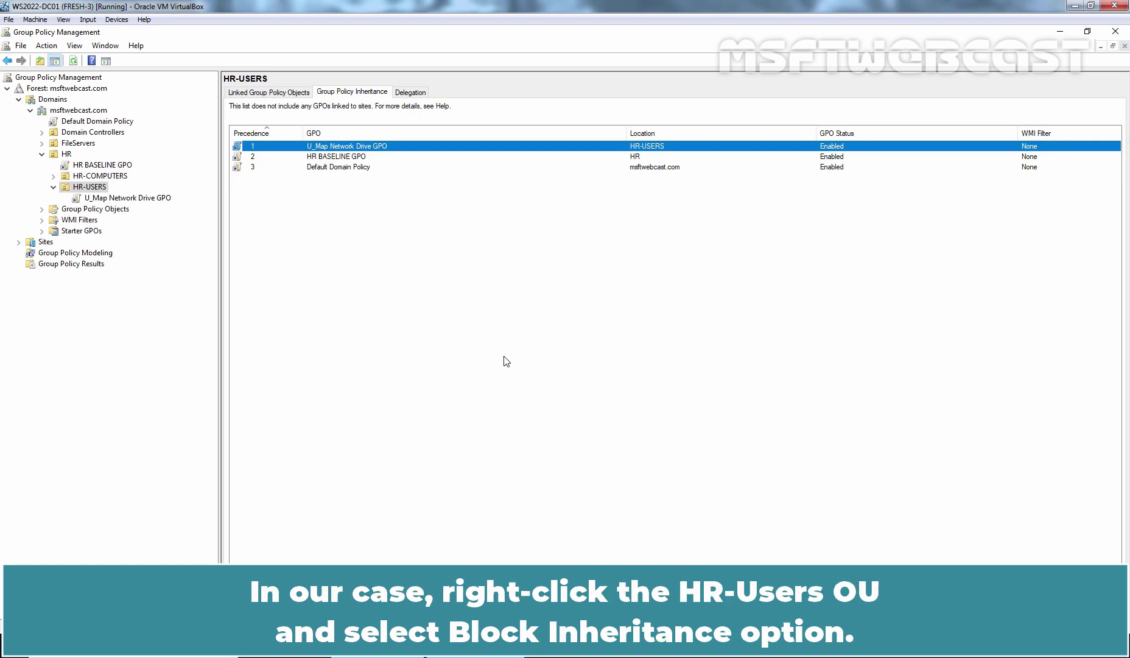
right_click(89, 187)
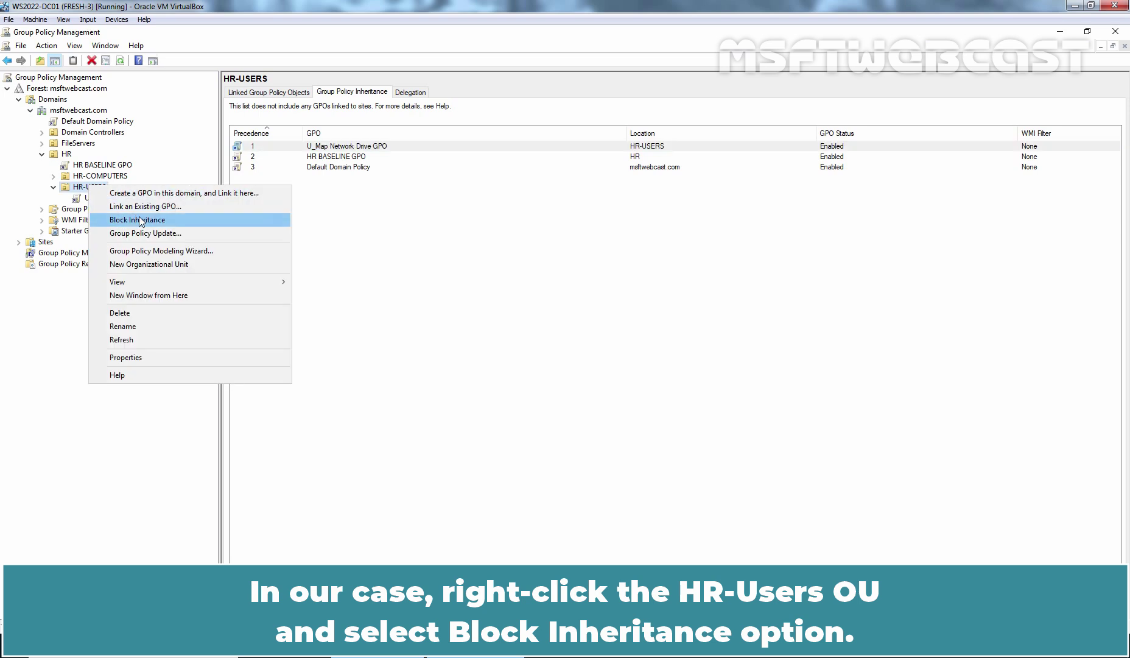
click(166, 220)
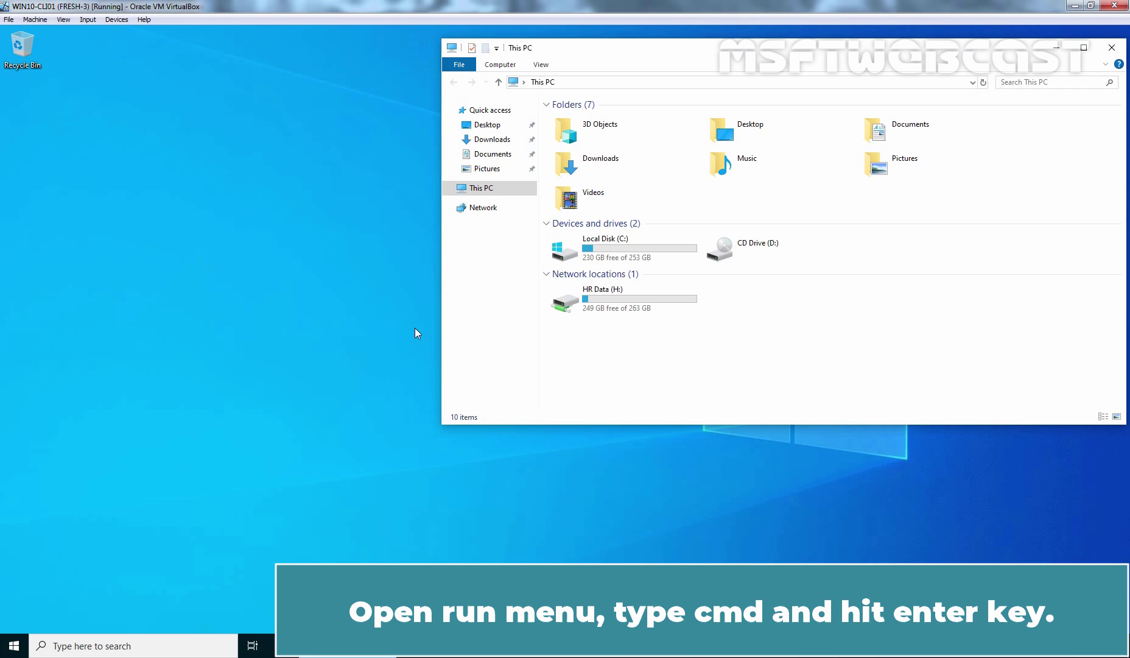
Open Command Prompt and run gpupdate /force until computer and user policies update.
key(super+r)
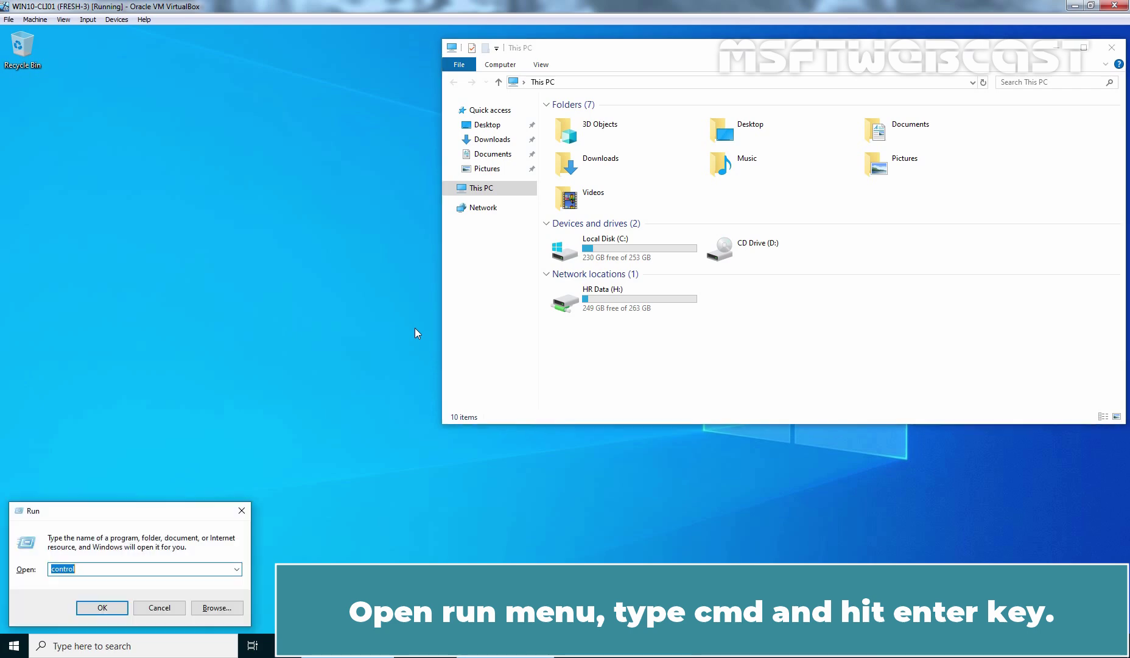
text(cmd)
key(Return)
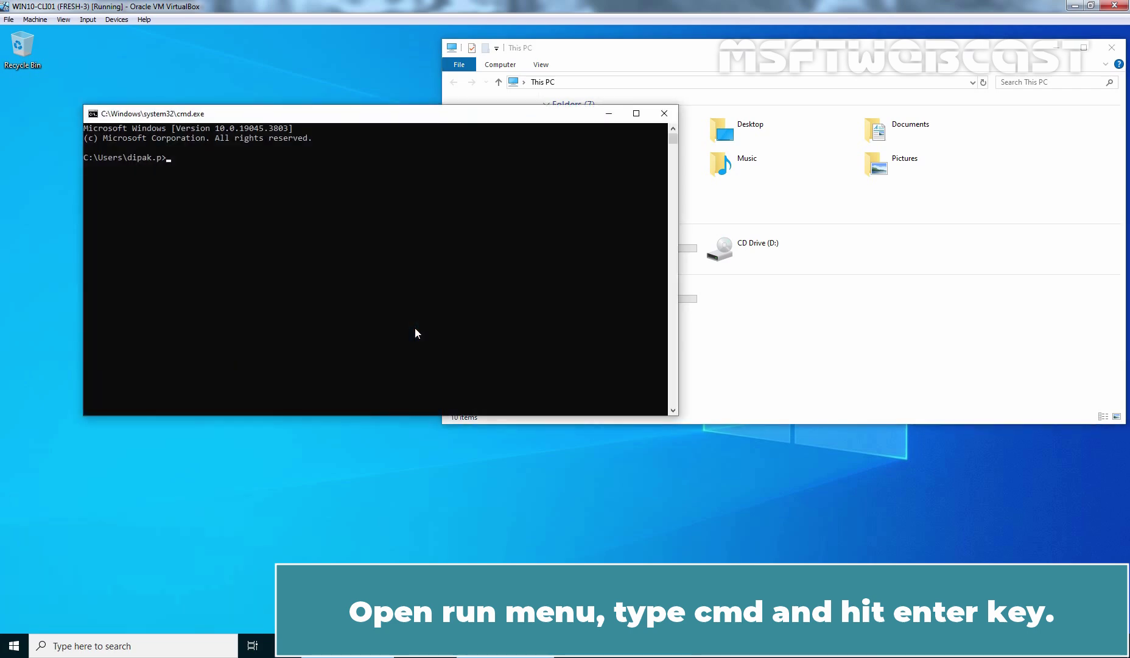
text(gpupda)
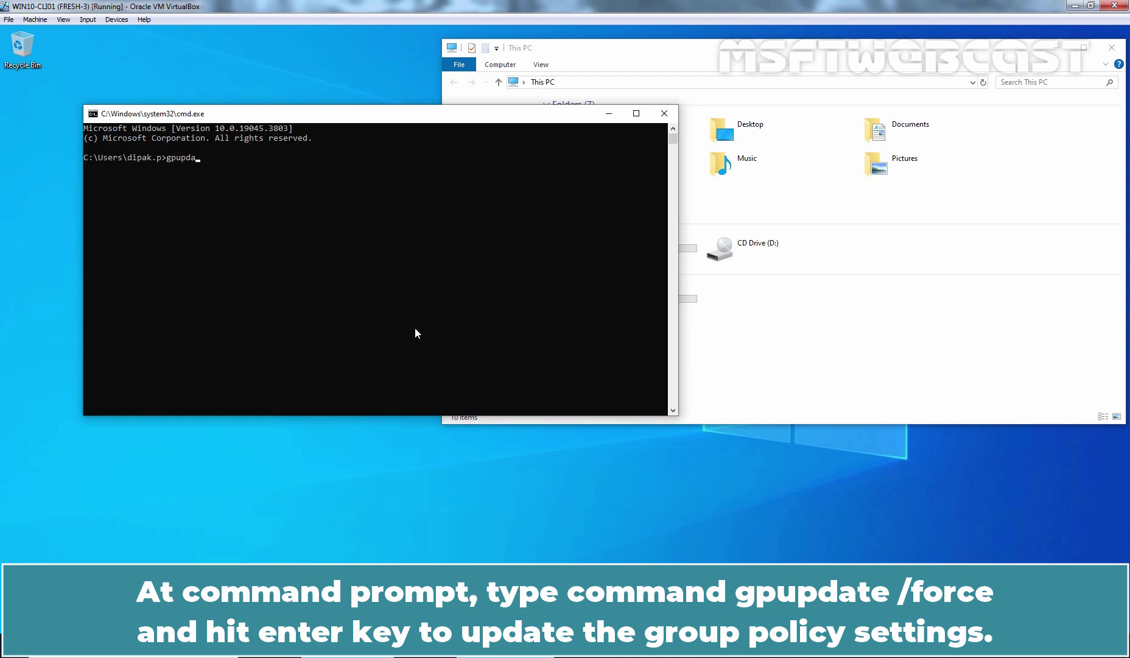
text(te /force)
key(Return)
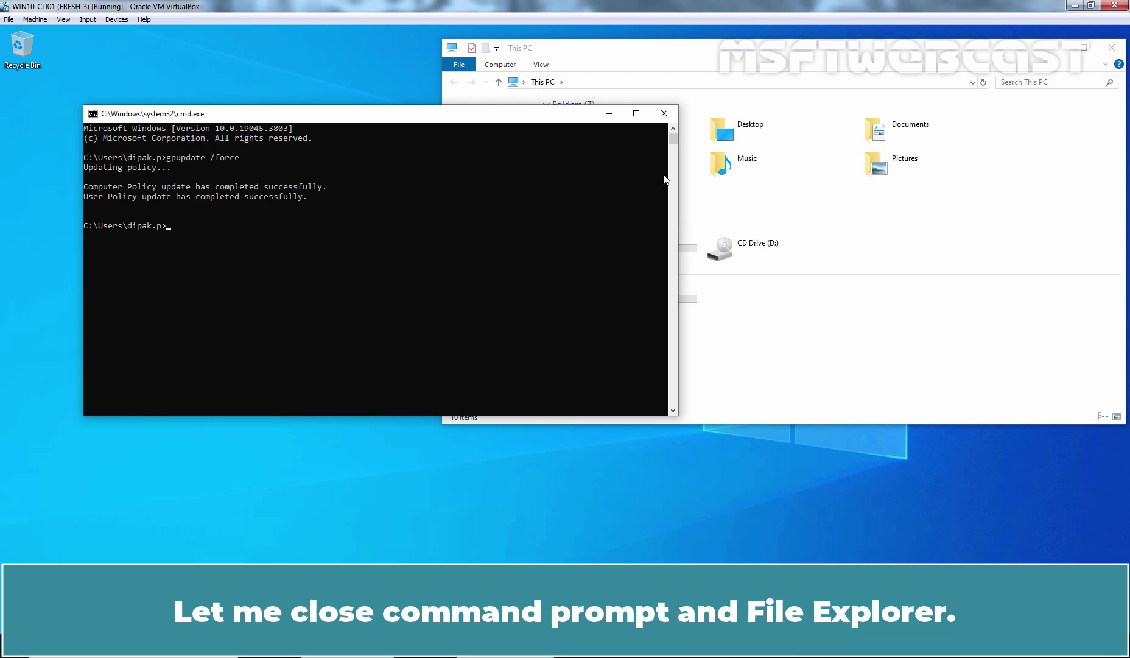
Close Command Prompt and Explorer, then reopen Explorer into the HR Data (H:) drive.
click(664, 113)
click(1112, 47)
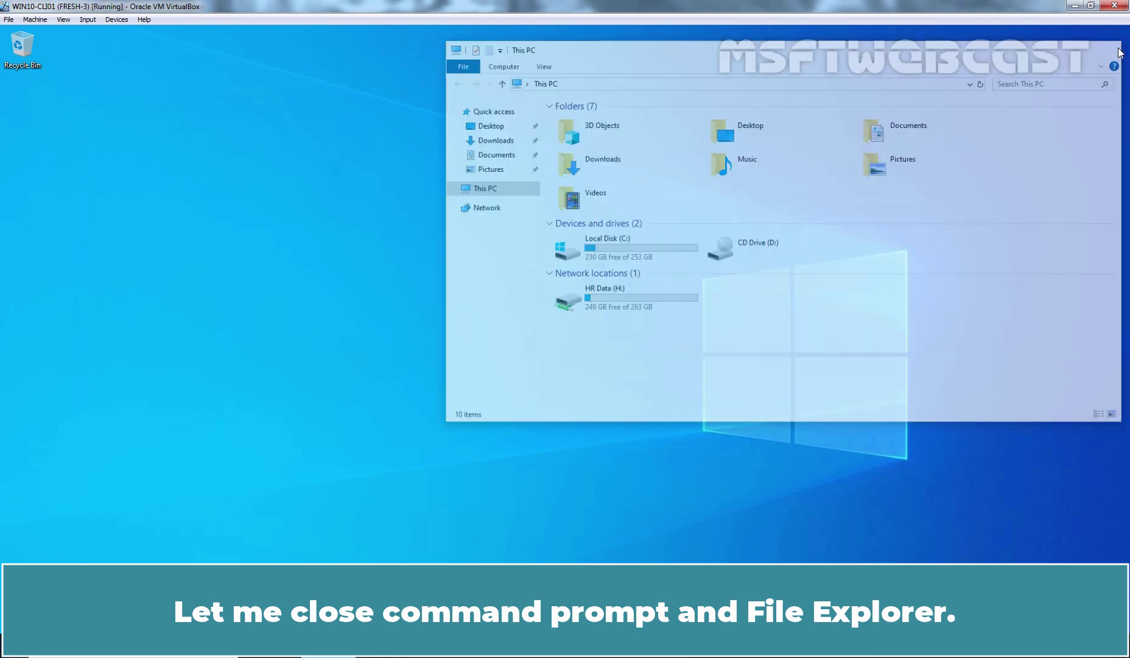
click(316, 644)
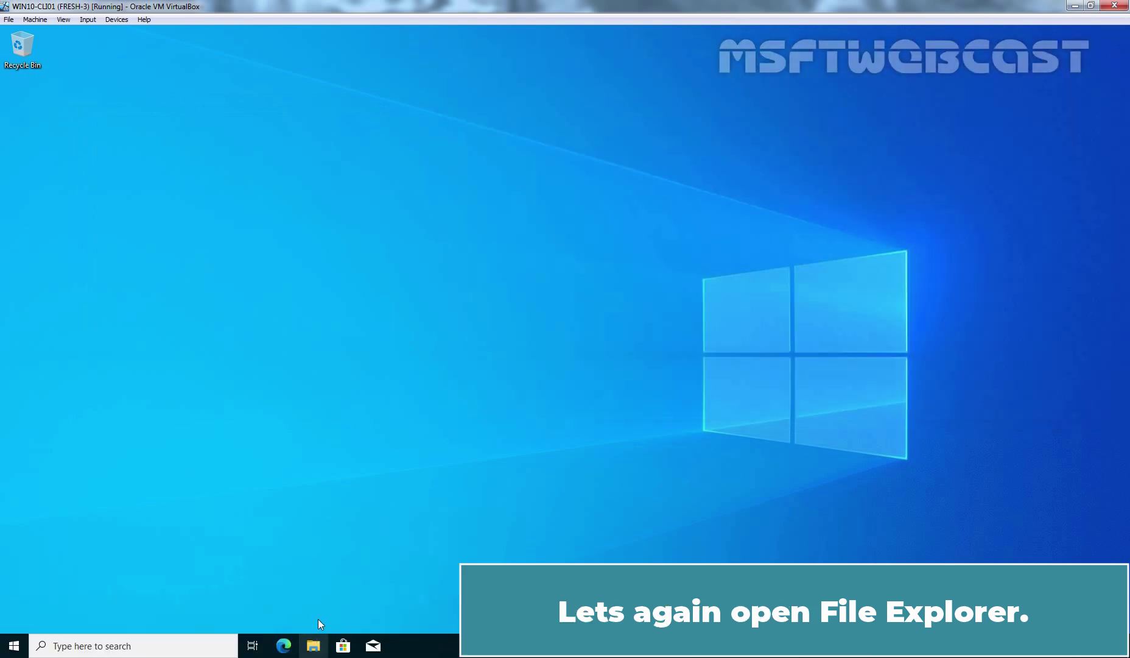
double_click(608, 306)
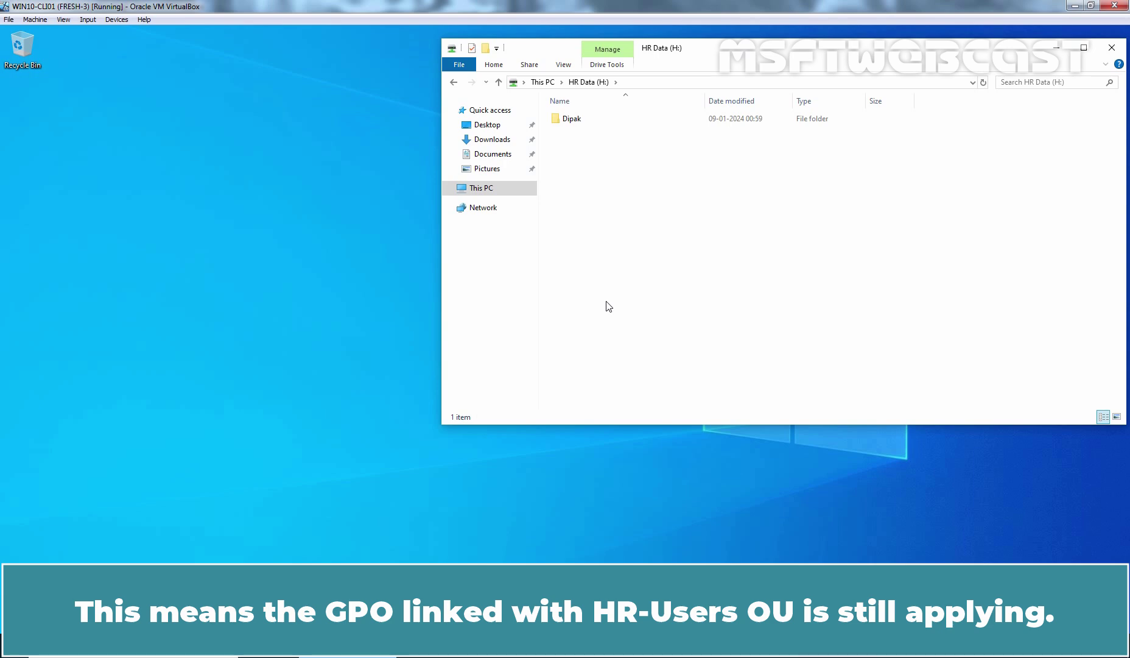
Run control from the Run box, now opening Control Panel successfully.
key(super+r)
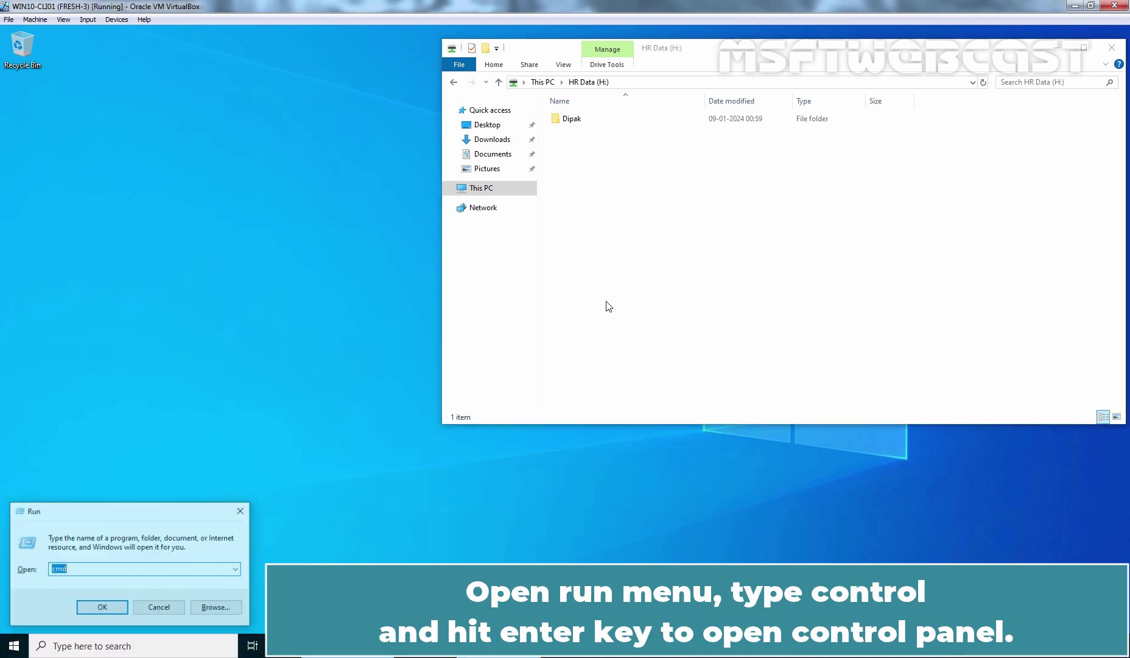
text(control)
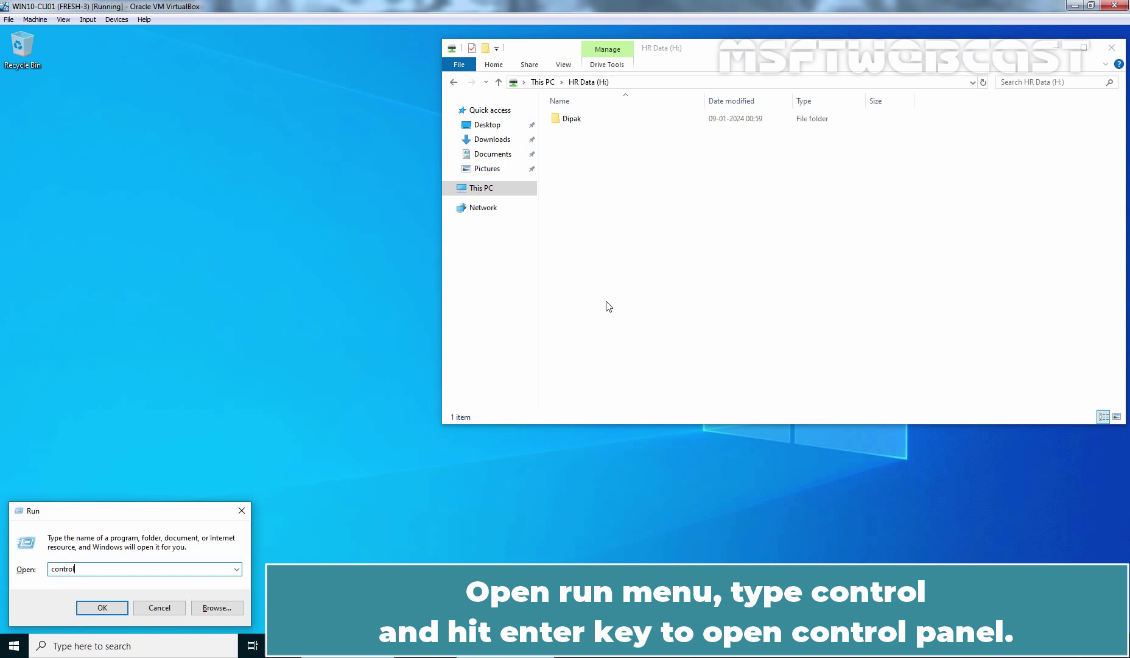
key(Return)
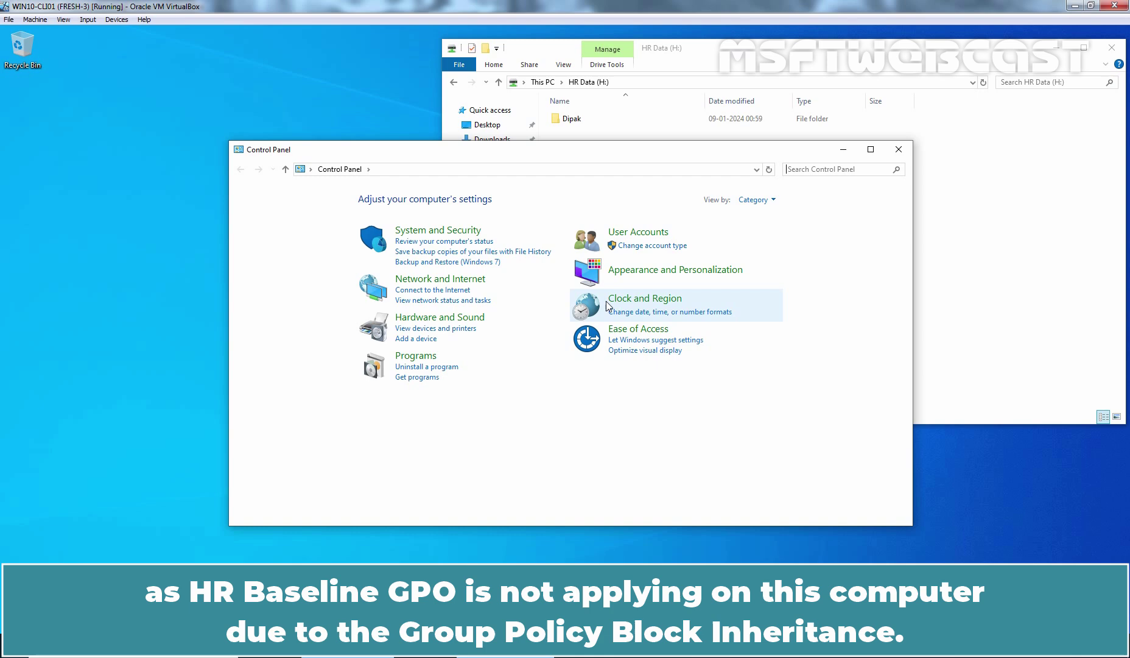
Run rsop.msc, dismiss the permissions error, and open User Configuration properties showing U_Map Network Drive GPO.
key(super+r)
text(rsop.)
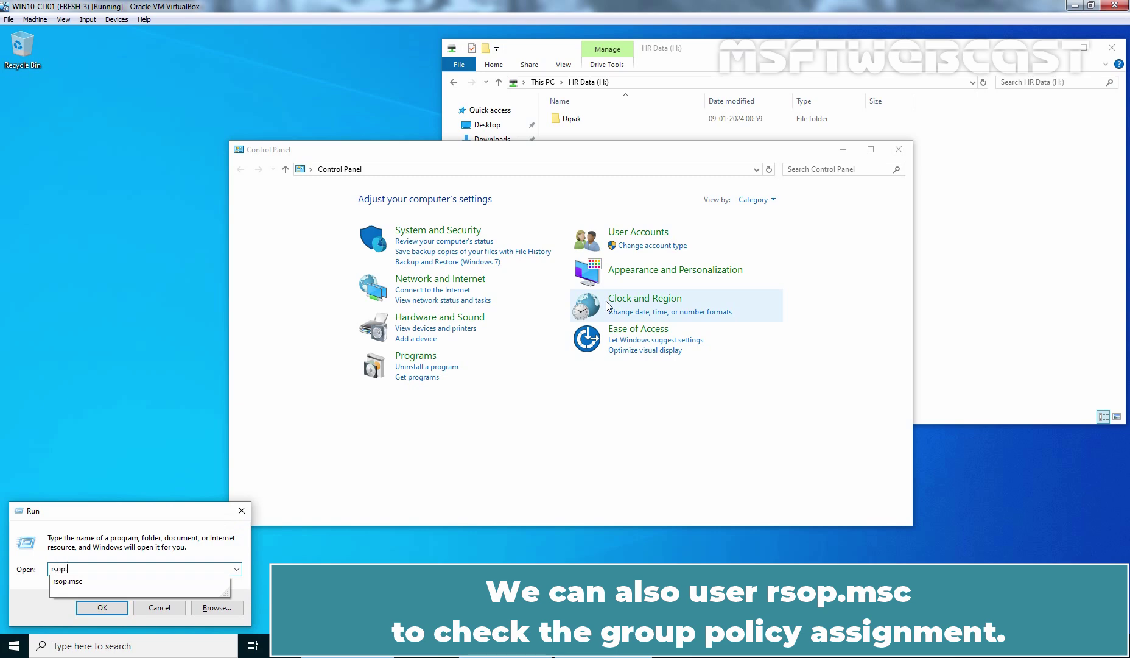
text(msc)
key(Return)
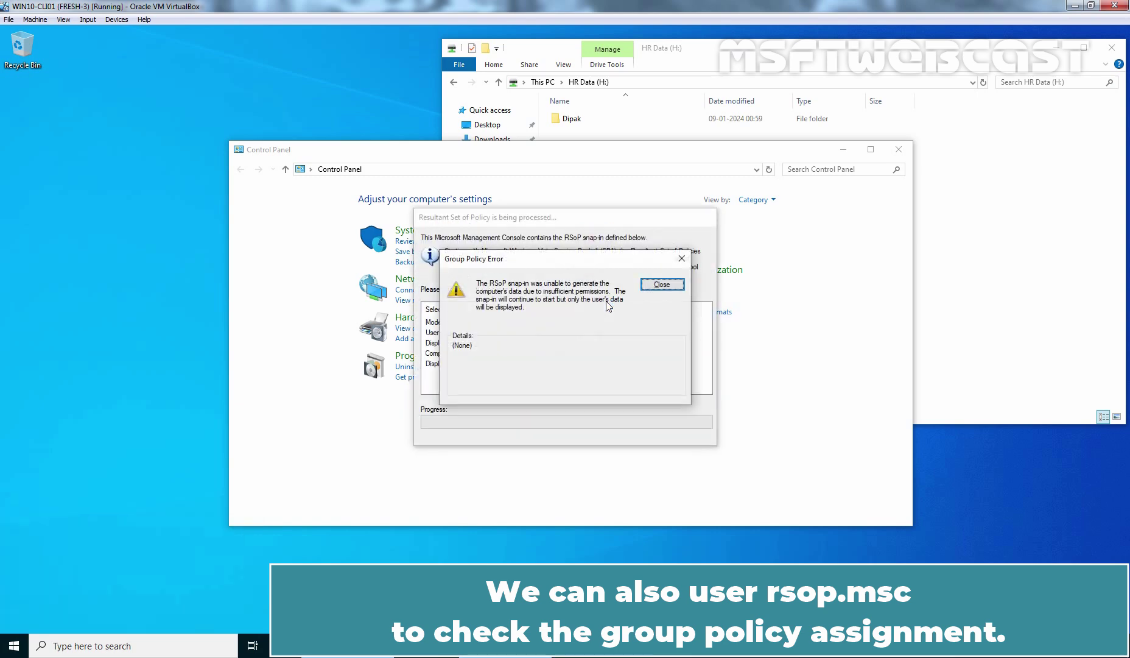
key(Return)
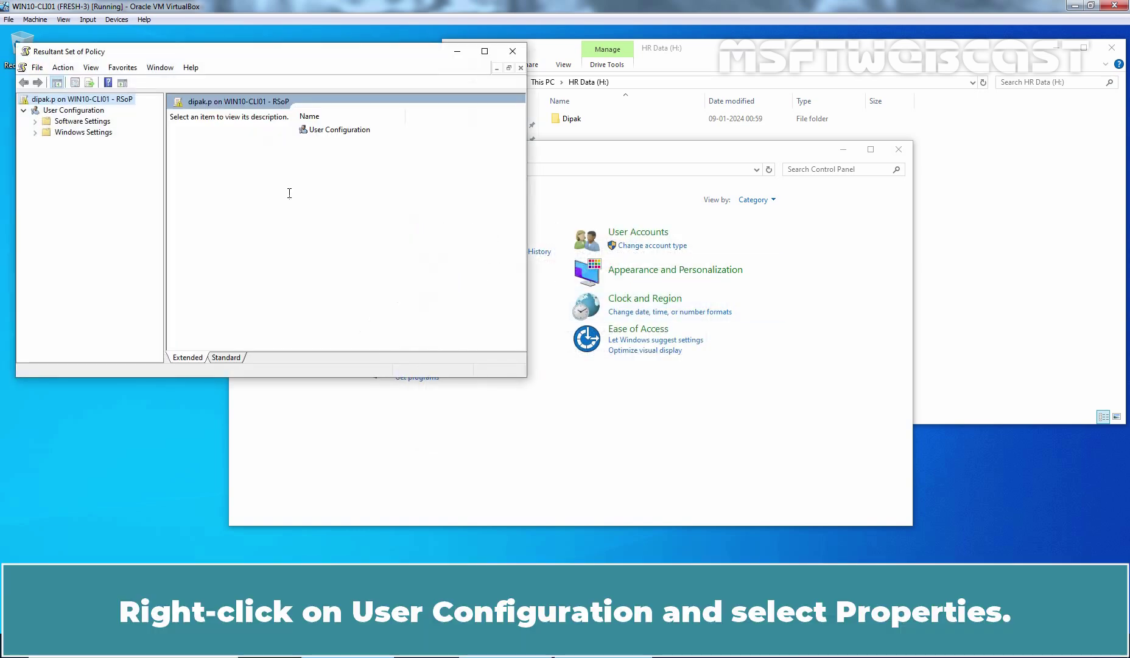
right_click(84, 112)
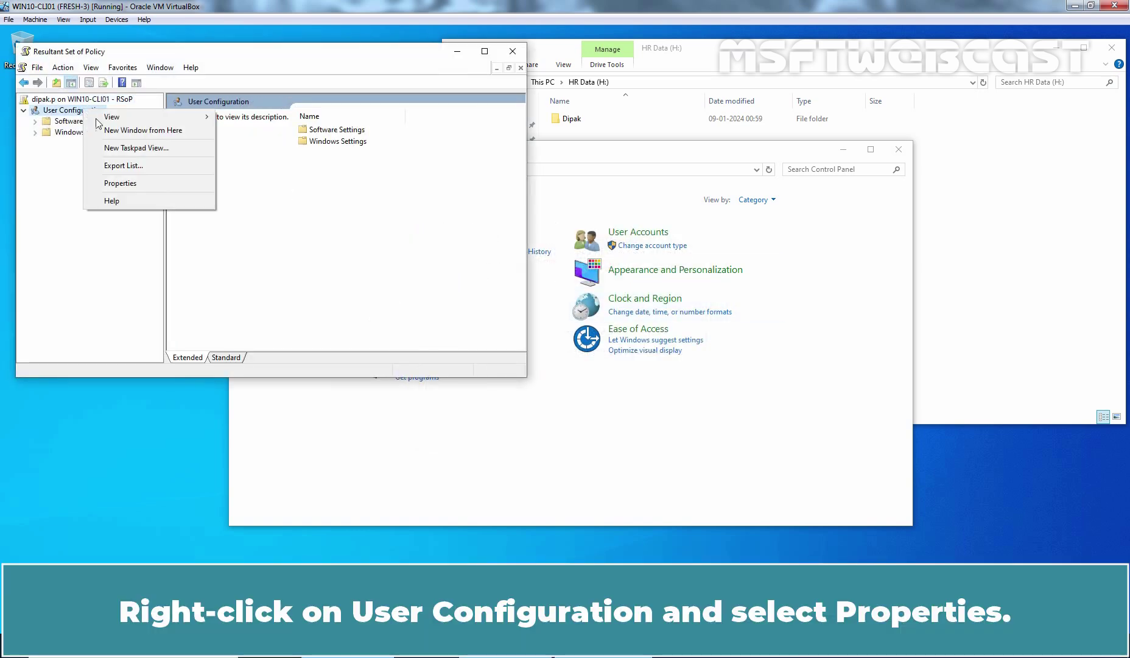
click(153, 184)
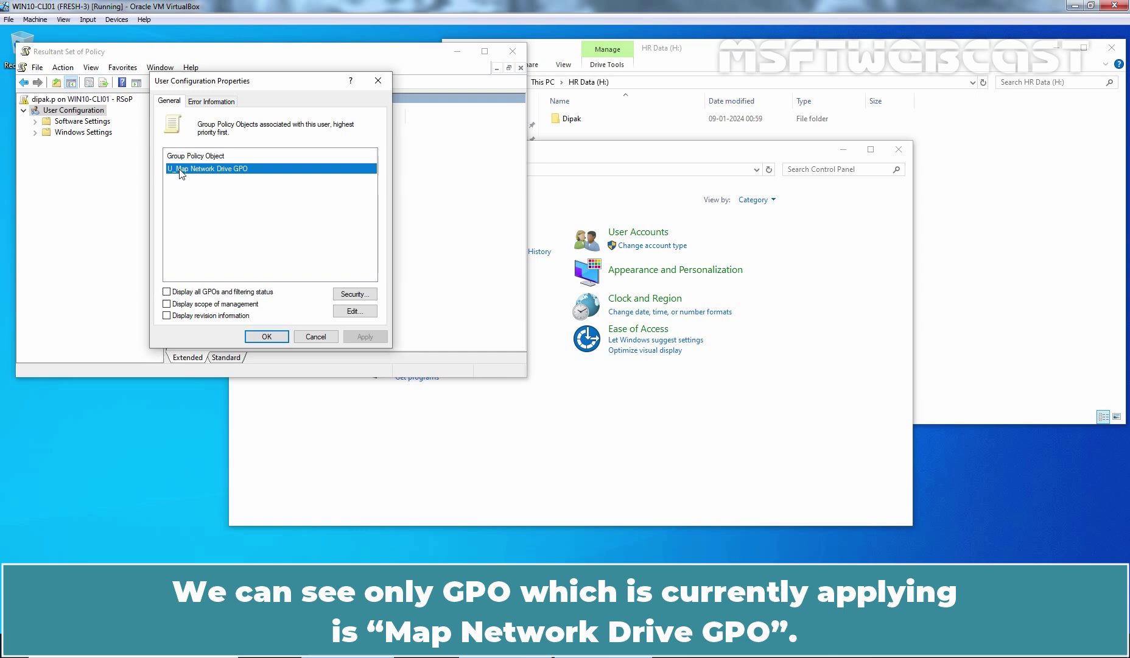
Tick Display all GPOs and filtering status, scope of management, and revision information.
click(192, 292)
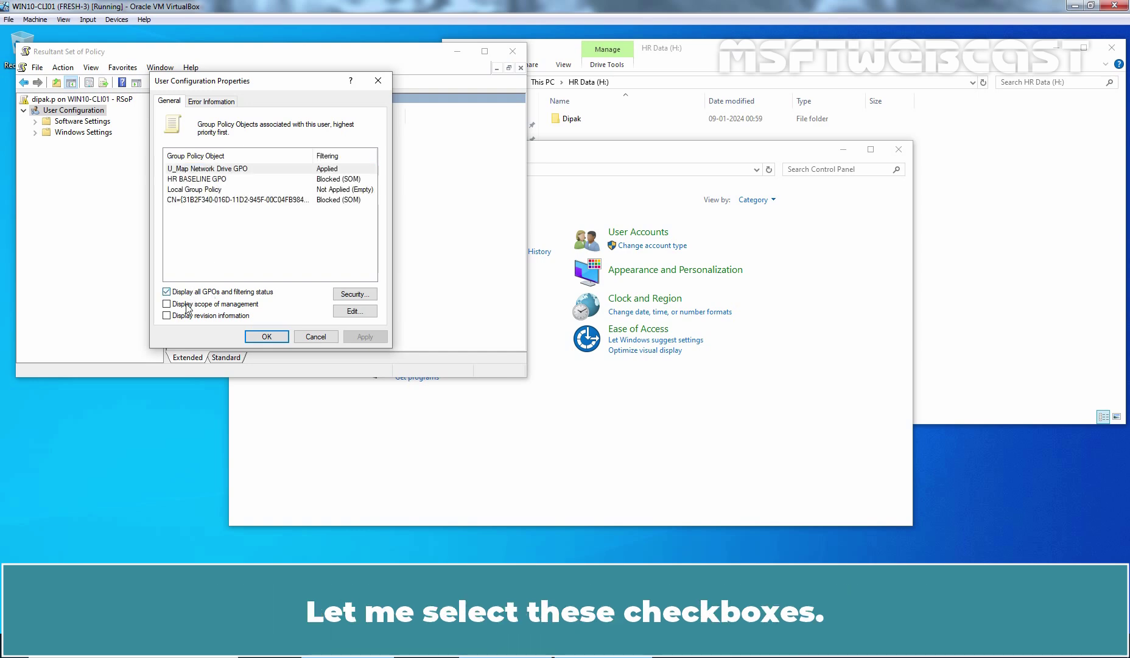
click(193, 304)
click(192, 315)
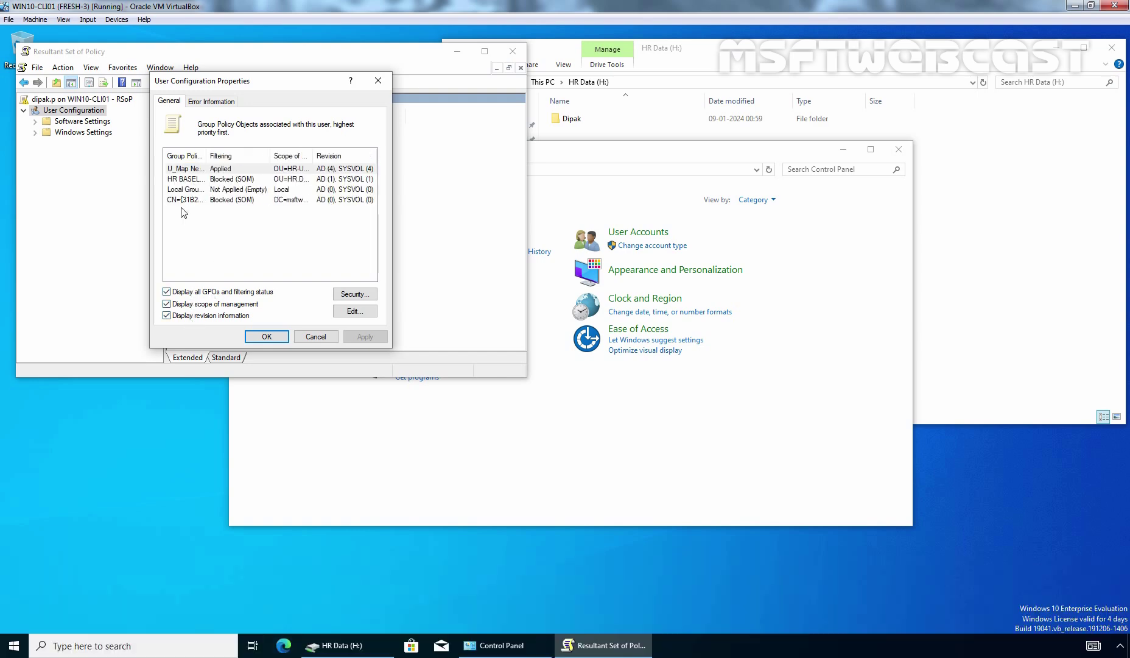
Widen the columns and inspect HR BASELINE GPO and Default Domain Policy, both Blocked (SOM).
drag(206, 156, 280, 163)
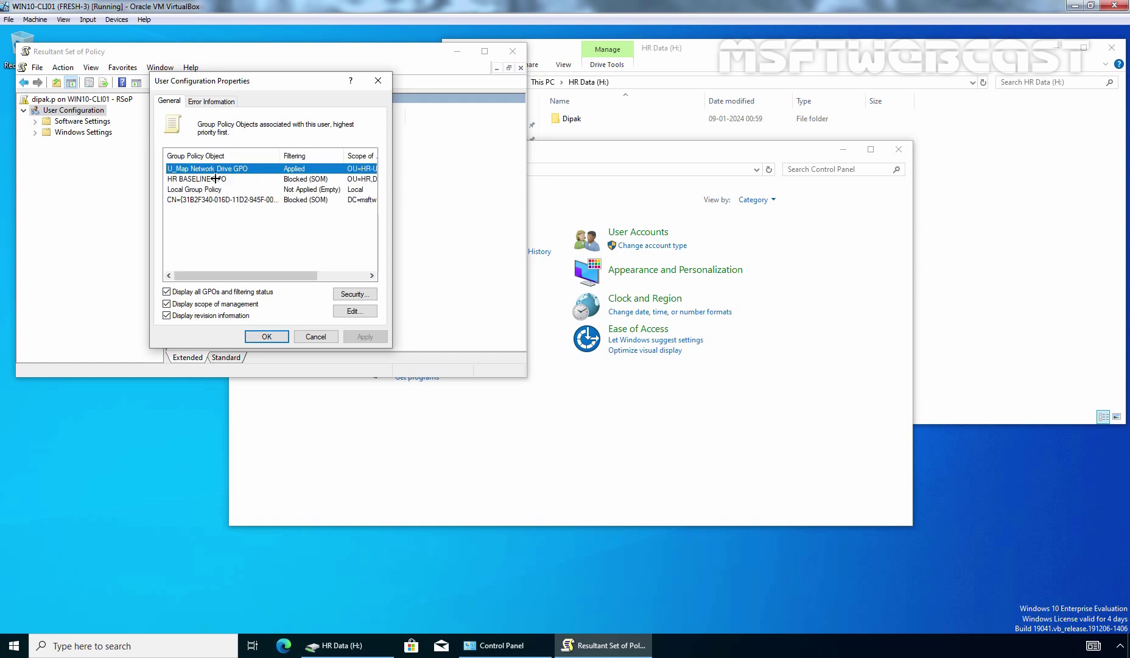
click(197, 179)
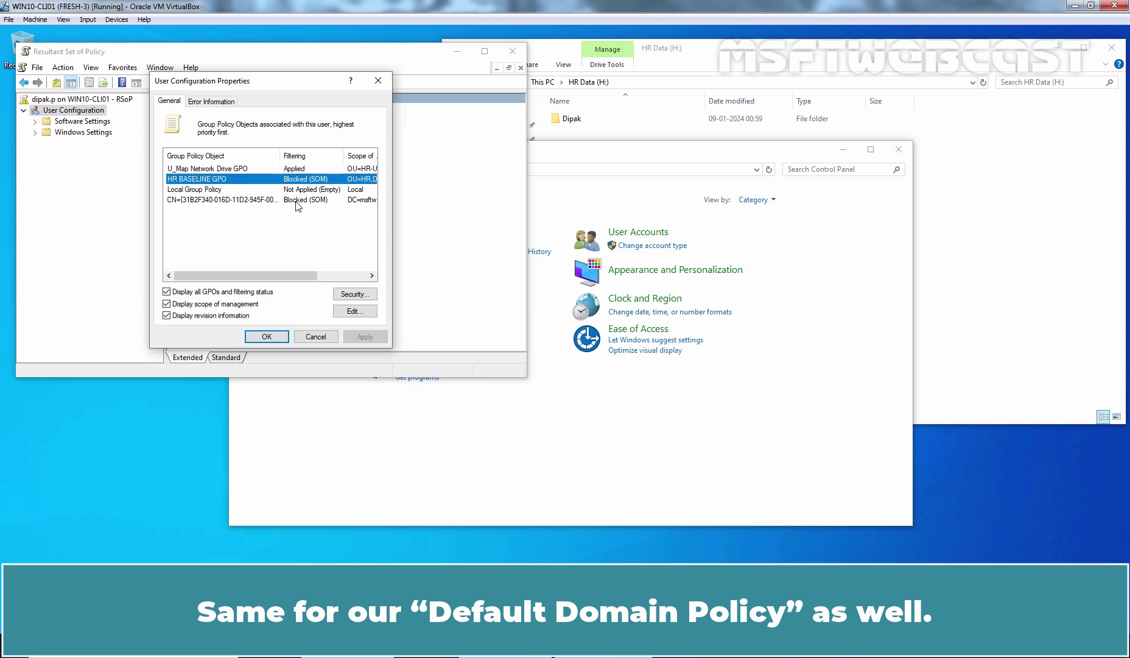
drag(282, 278, 358, 281)
double_click(313, 155)
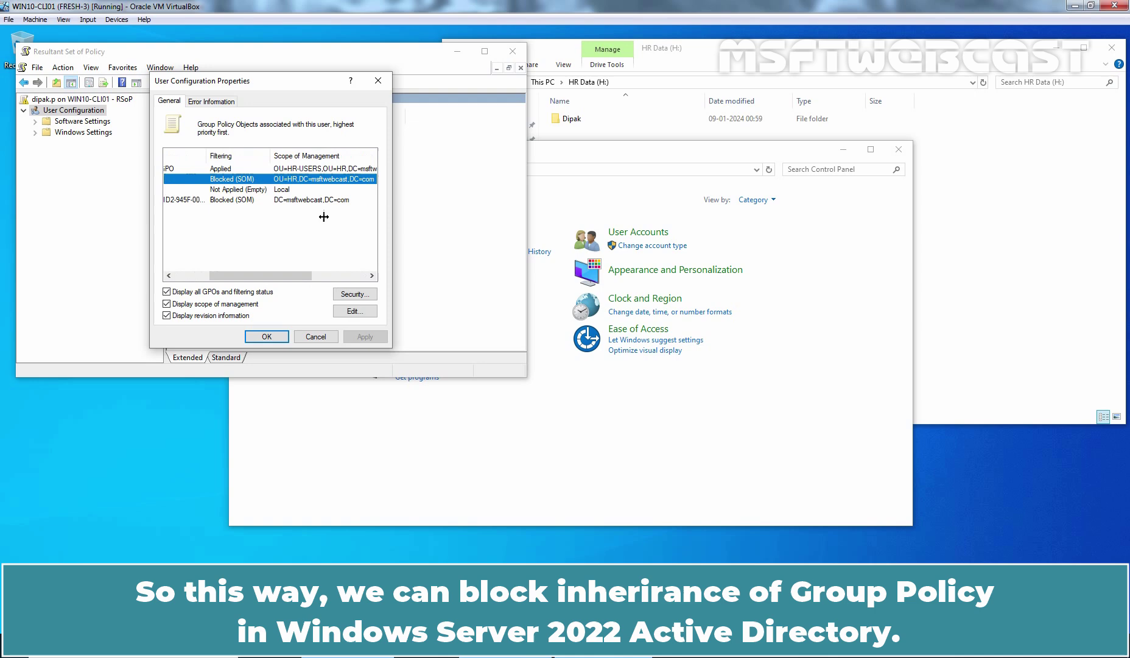
click(311, 202)
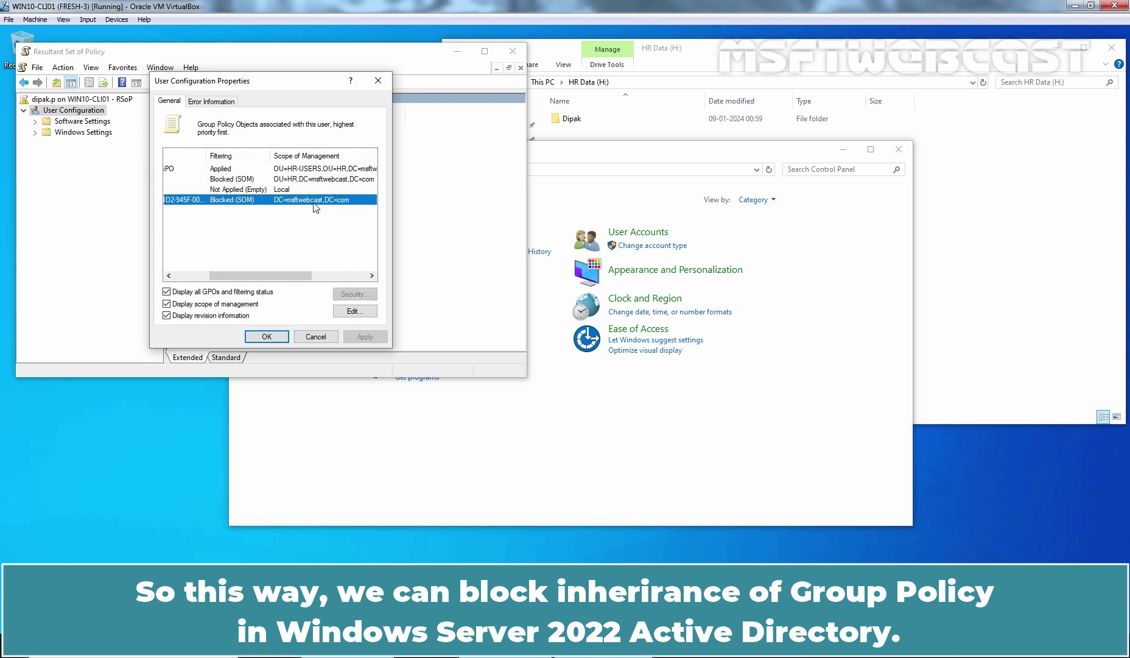